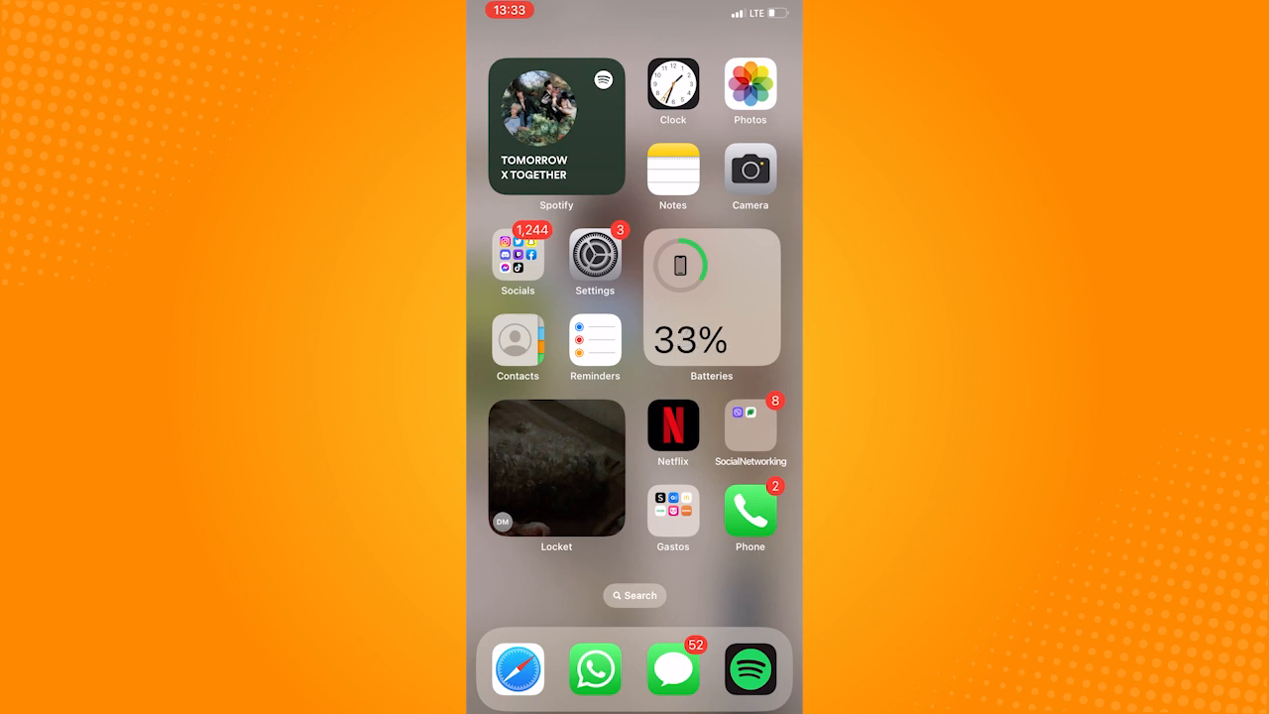
Swipe the Home Screen to reach and show the Socials folder
left_click_drag(694, 396, 555, 396)
Launch Facebook from the Socials folder
left_click(518, 256)
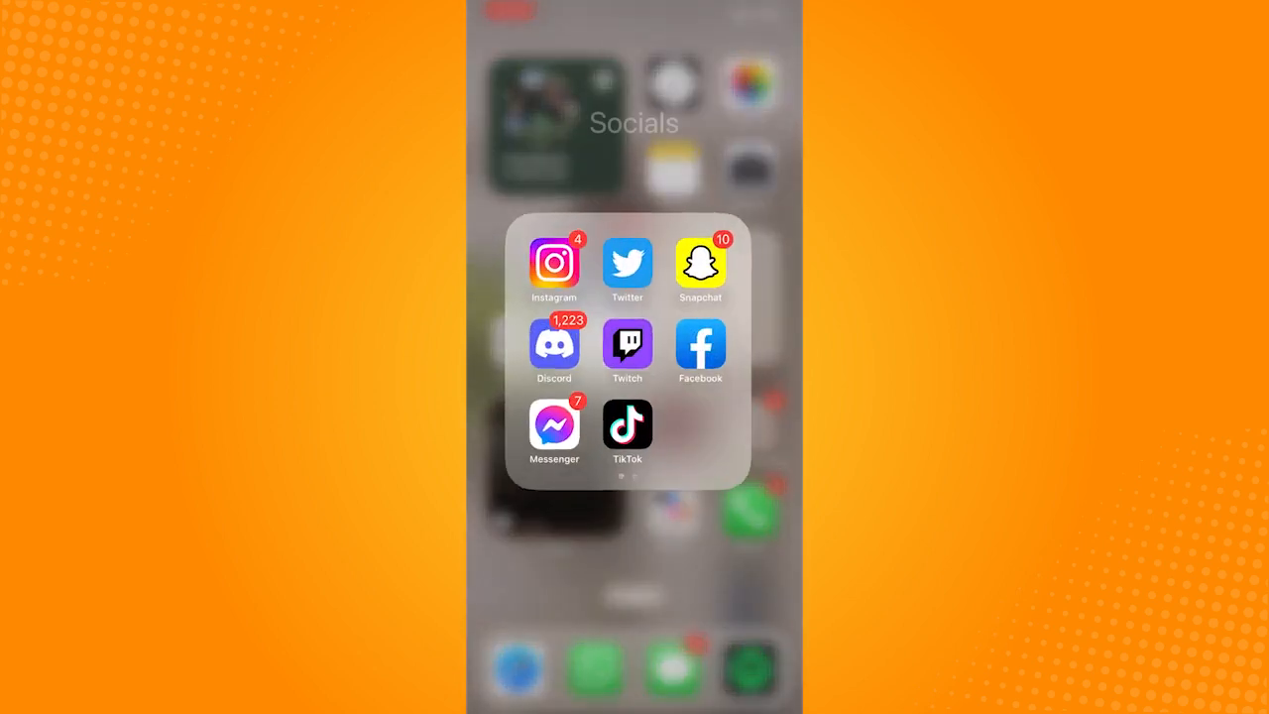
left_click(703, 352)
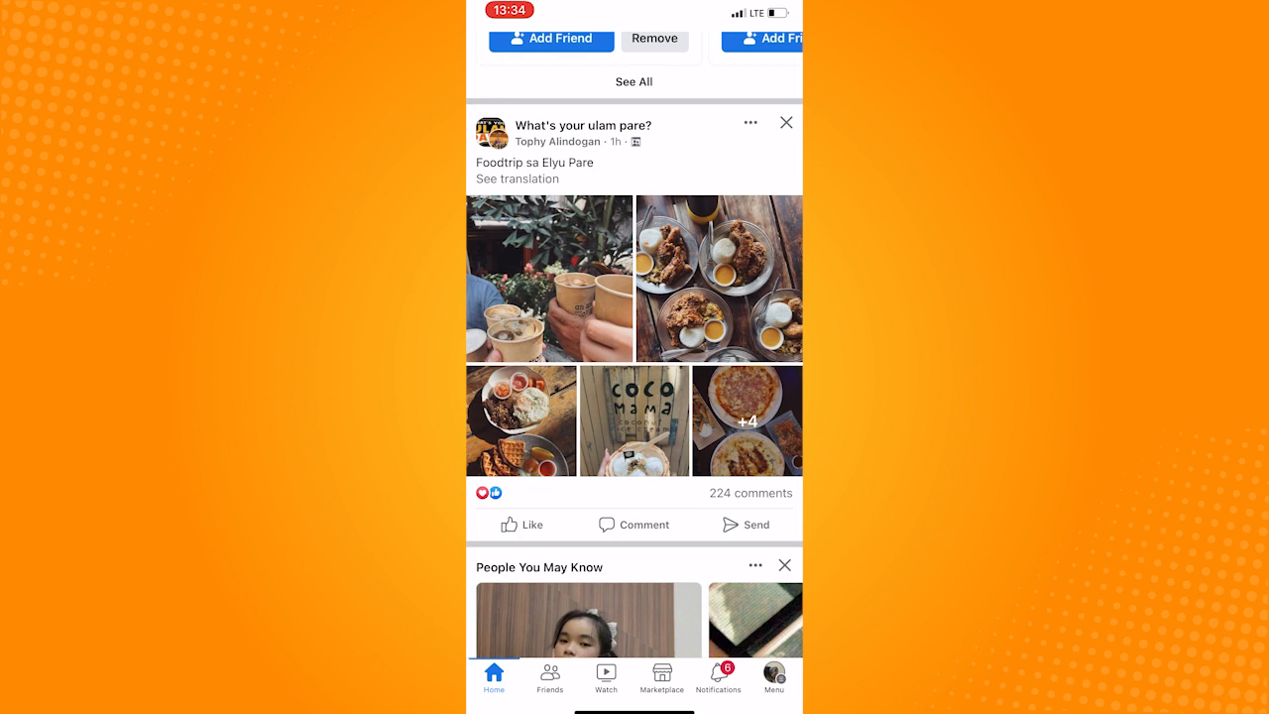
Start a problem report from the Facebook menu's Help & support section
left_click(774, 678)
scroll(634, 397, "down", 5)
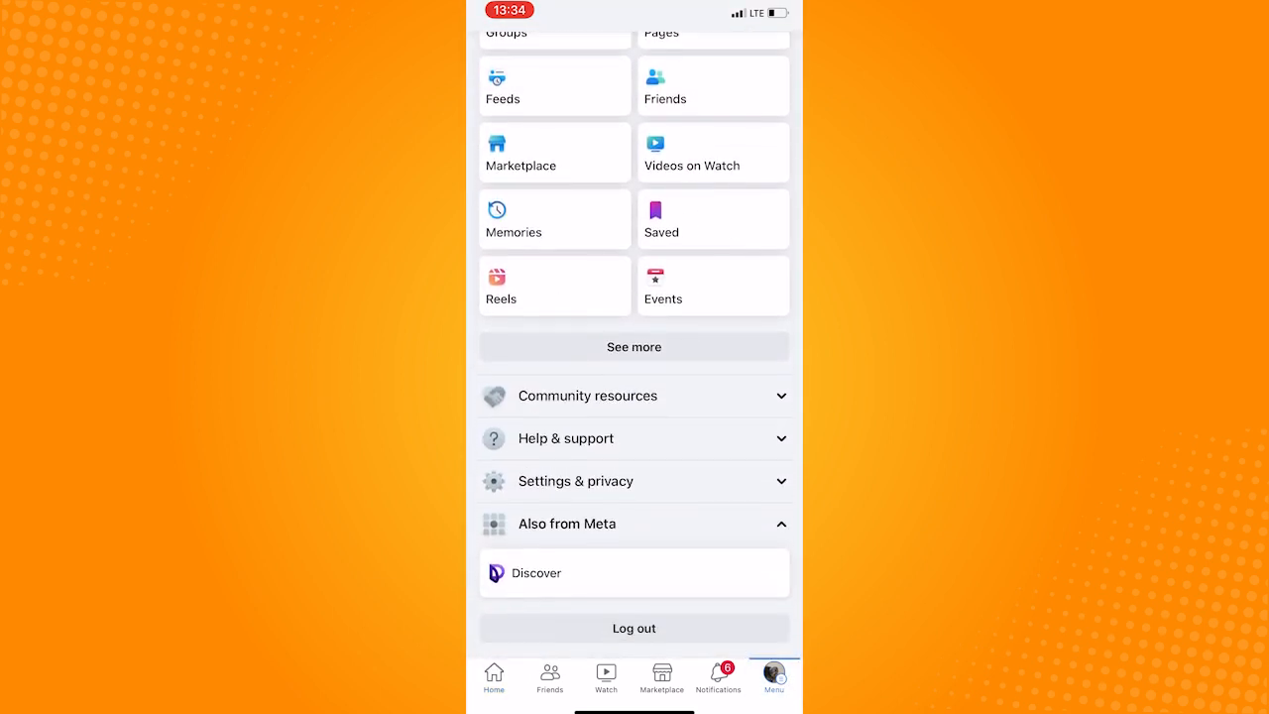
left_click(634, 460)
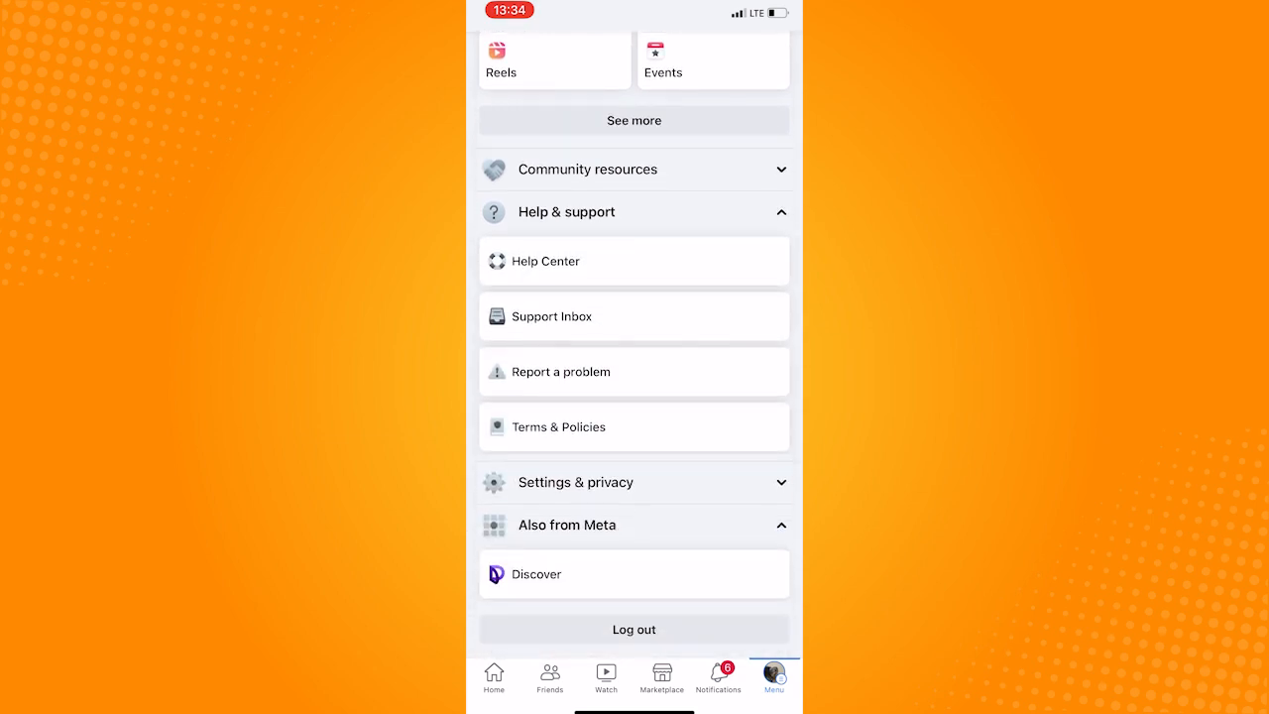
left_click(634, 371)
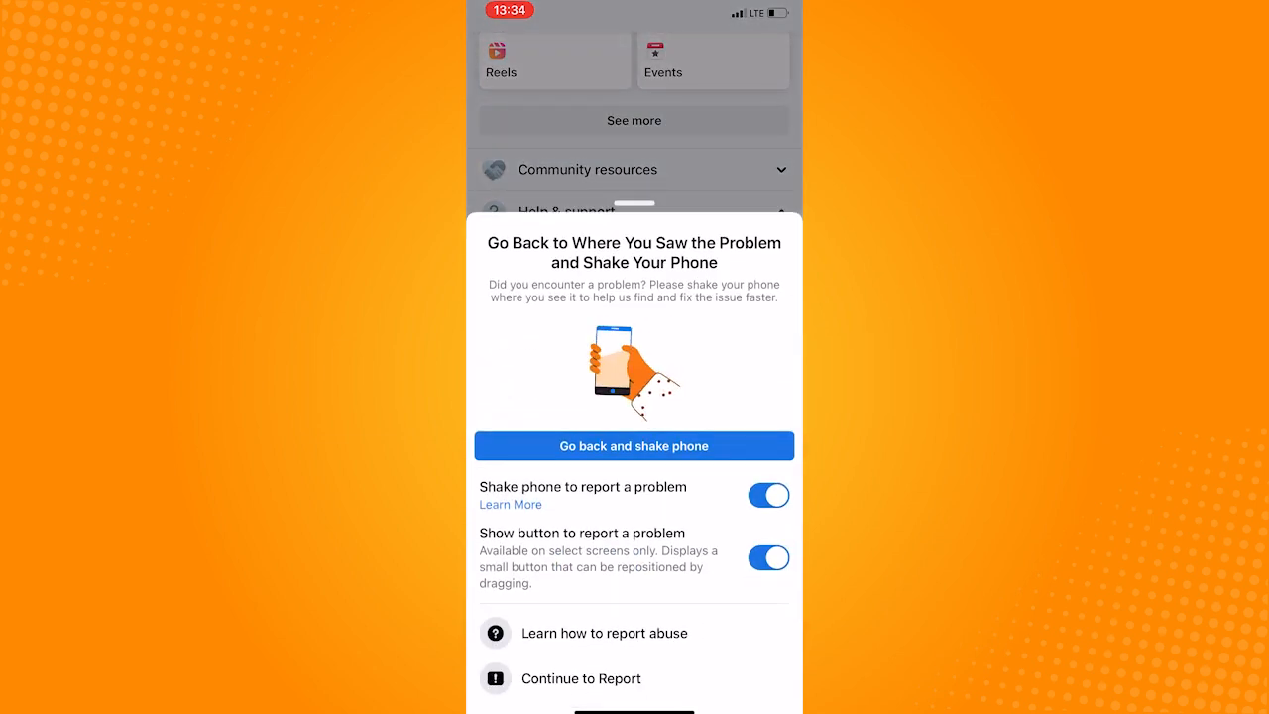
Continue to the report and include logs and diagnostics
left_click(581, 678)
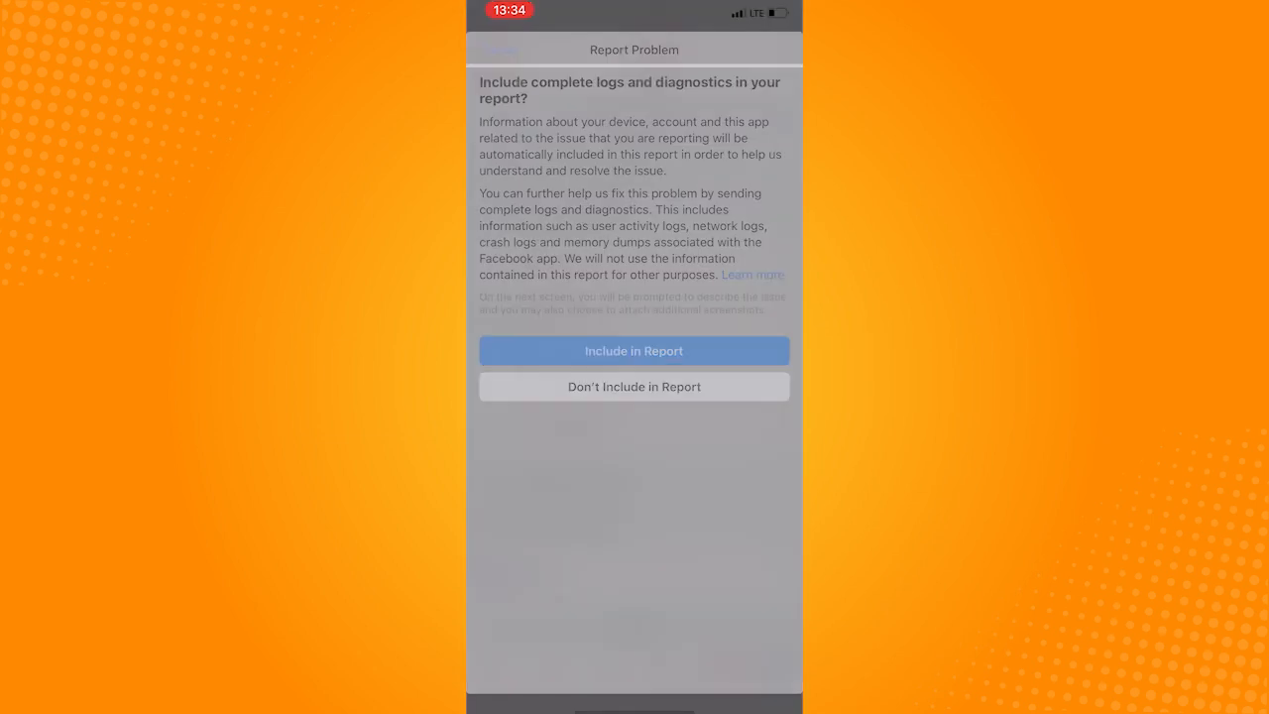
left_click(633, 350)
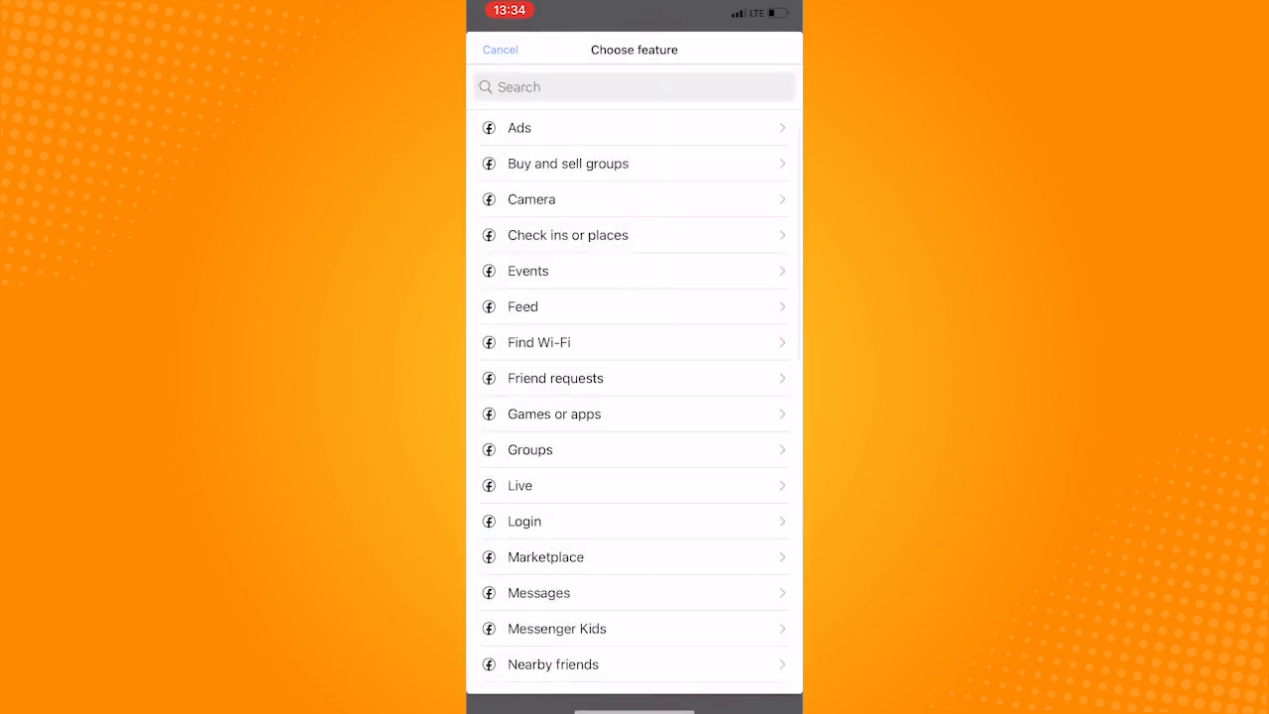
scroll(634, 396, "down", 2)
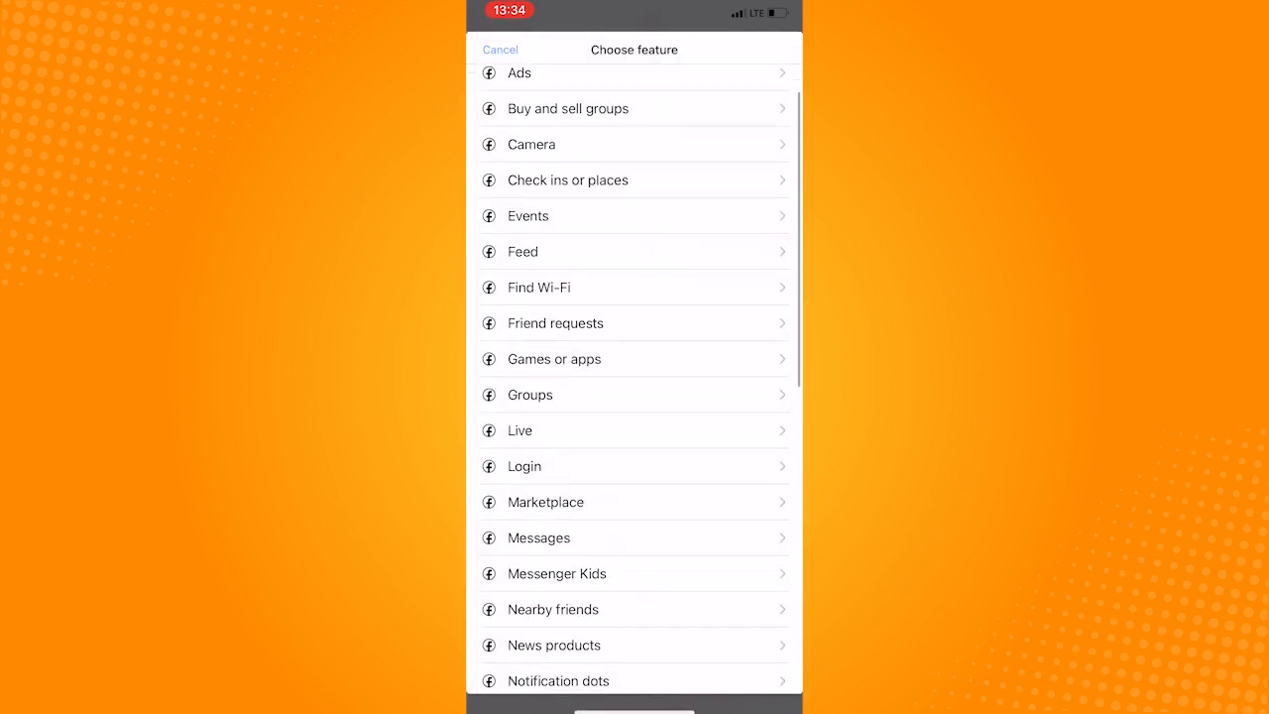
scroll(634, 397, "down", 2)
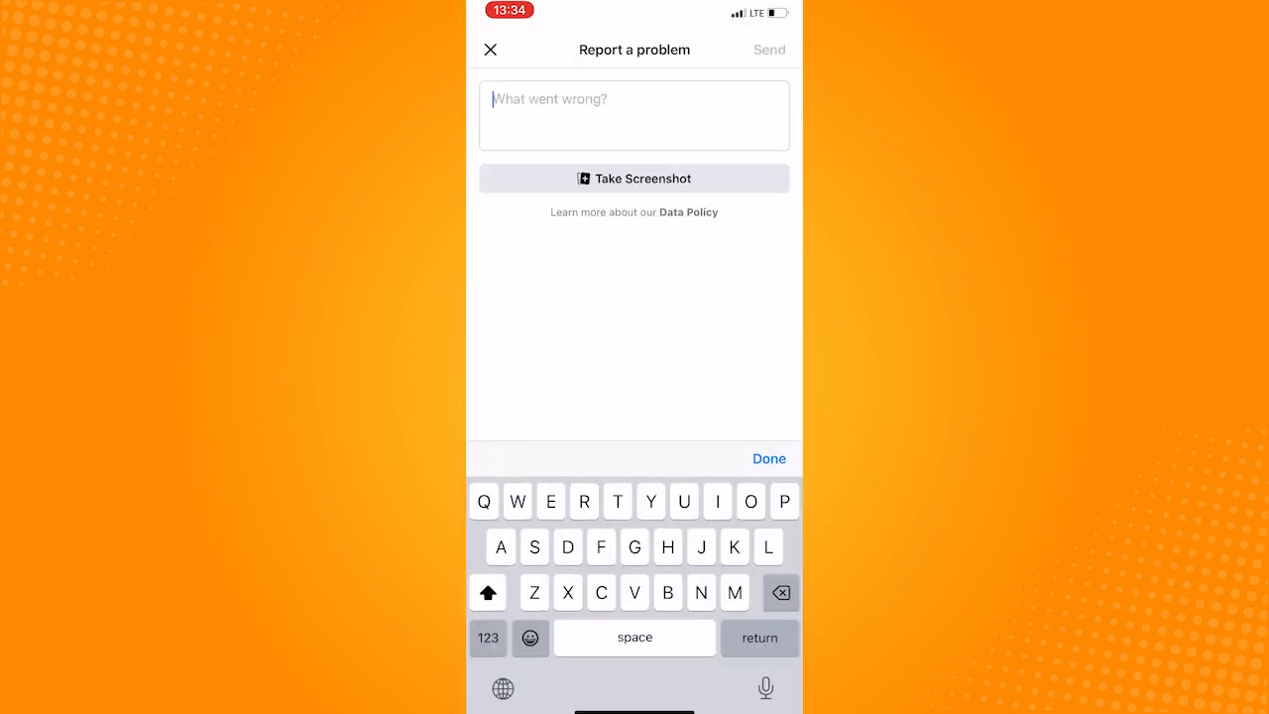
type("My like b")
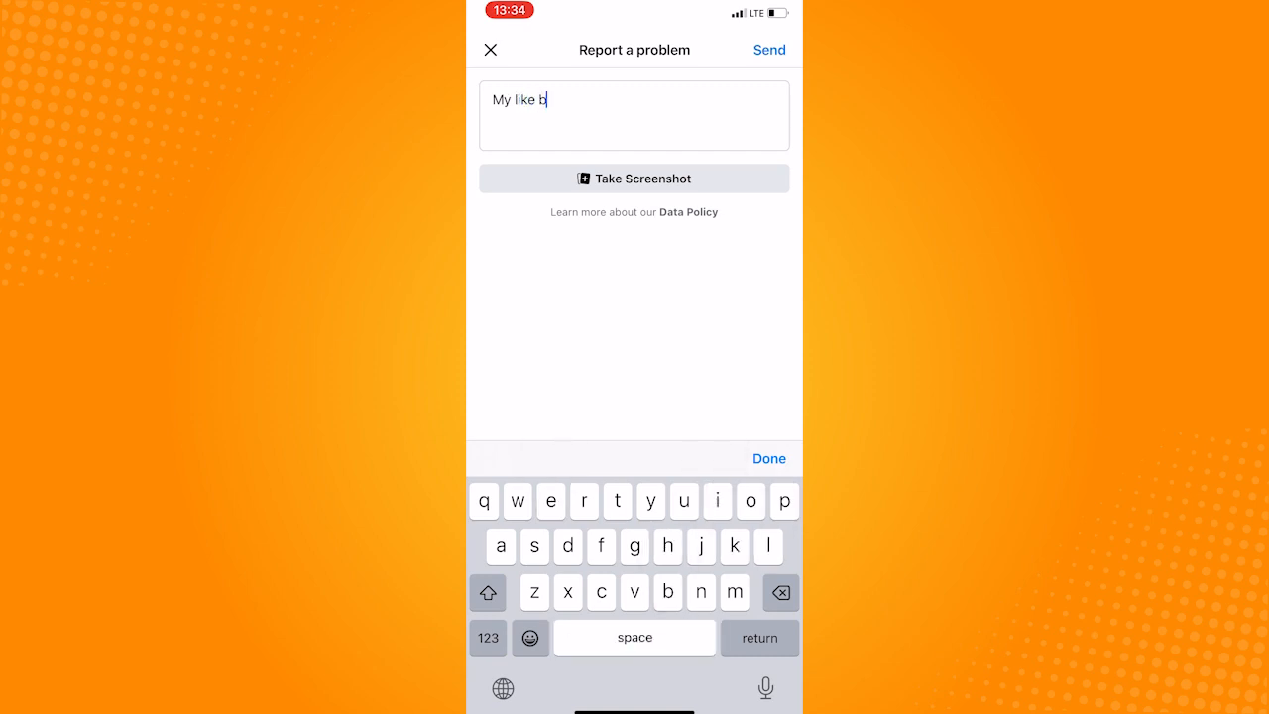
type("utton")
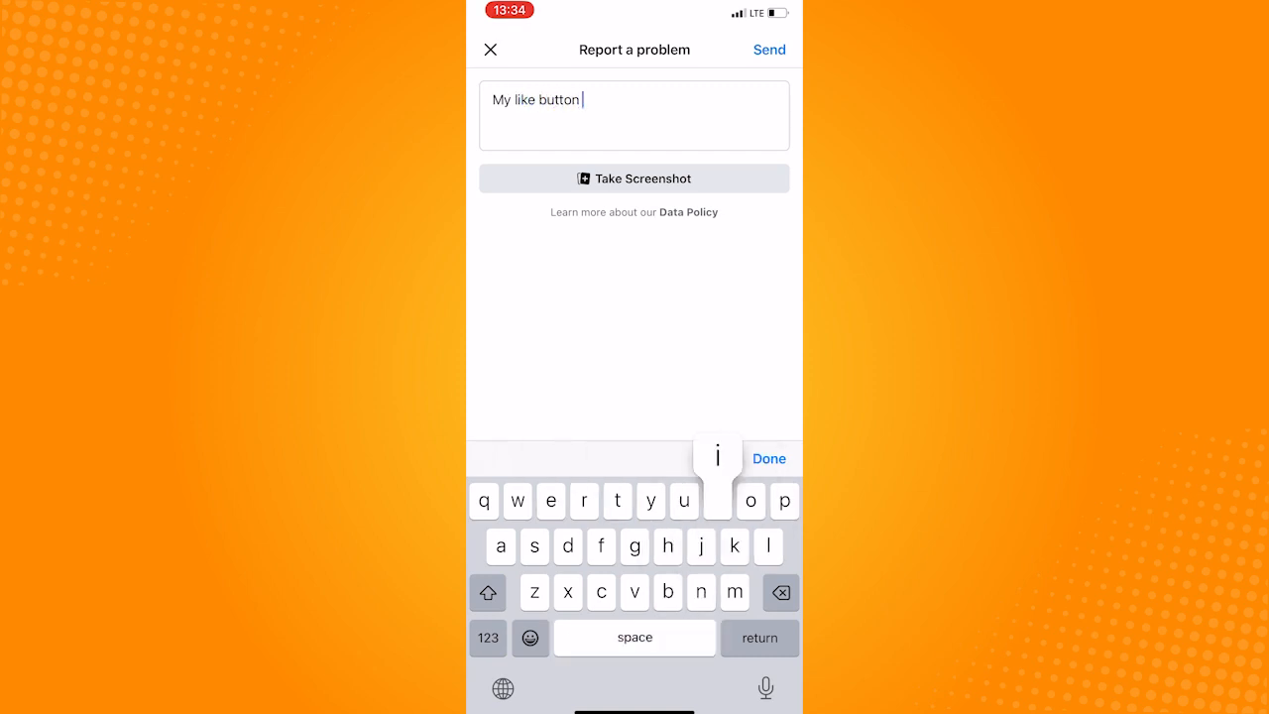
type(" is missing")
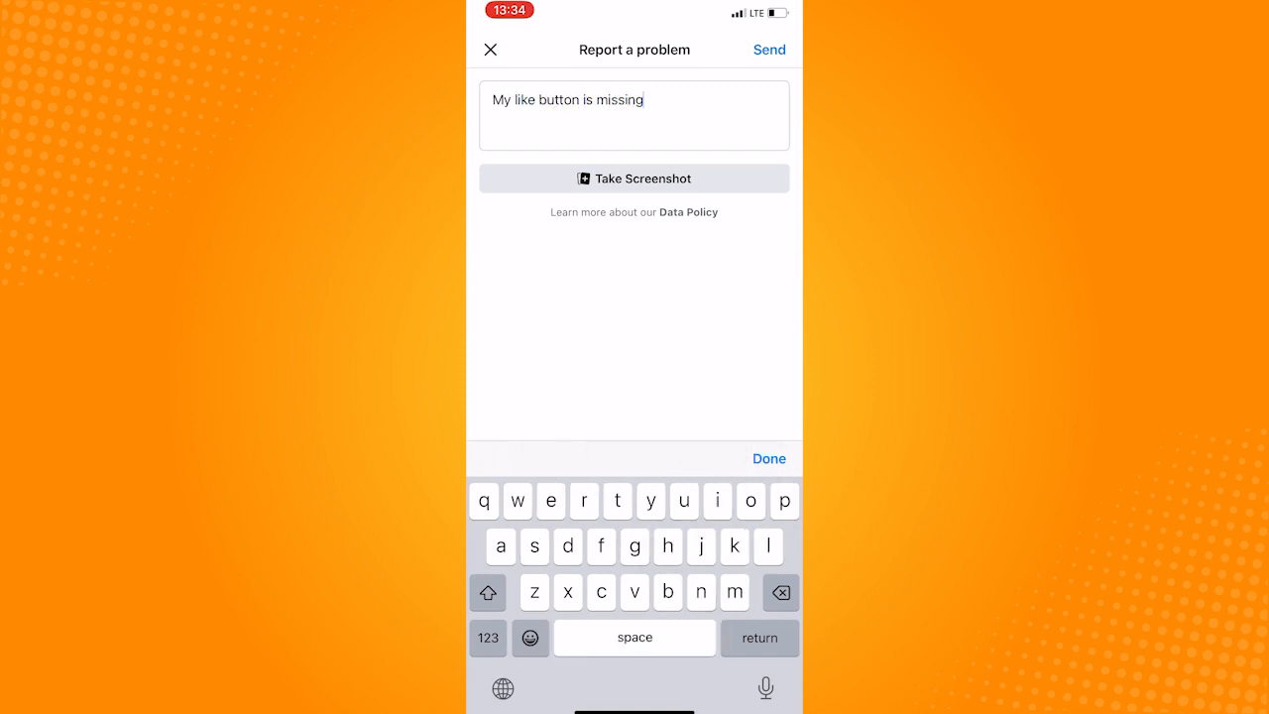
type(", than")
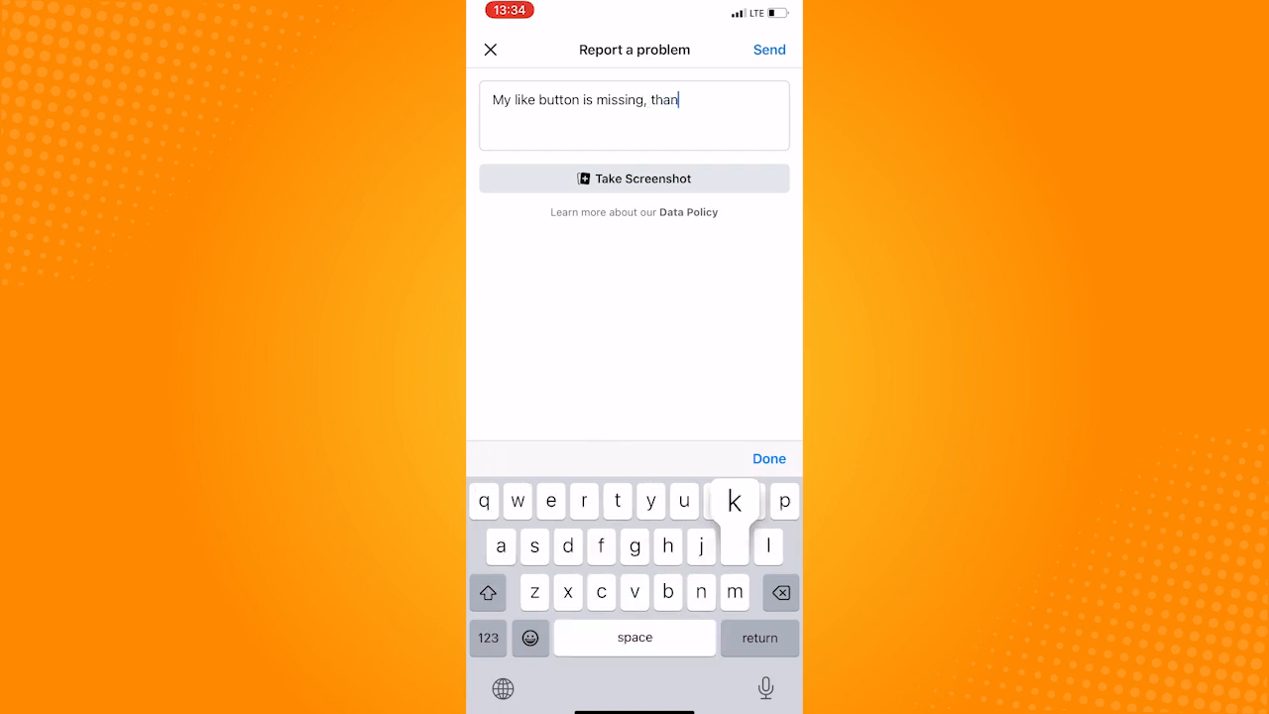
type("k you!")
Send the report saying "My like button is missing, thank you!"
left_click(769, 49)
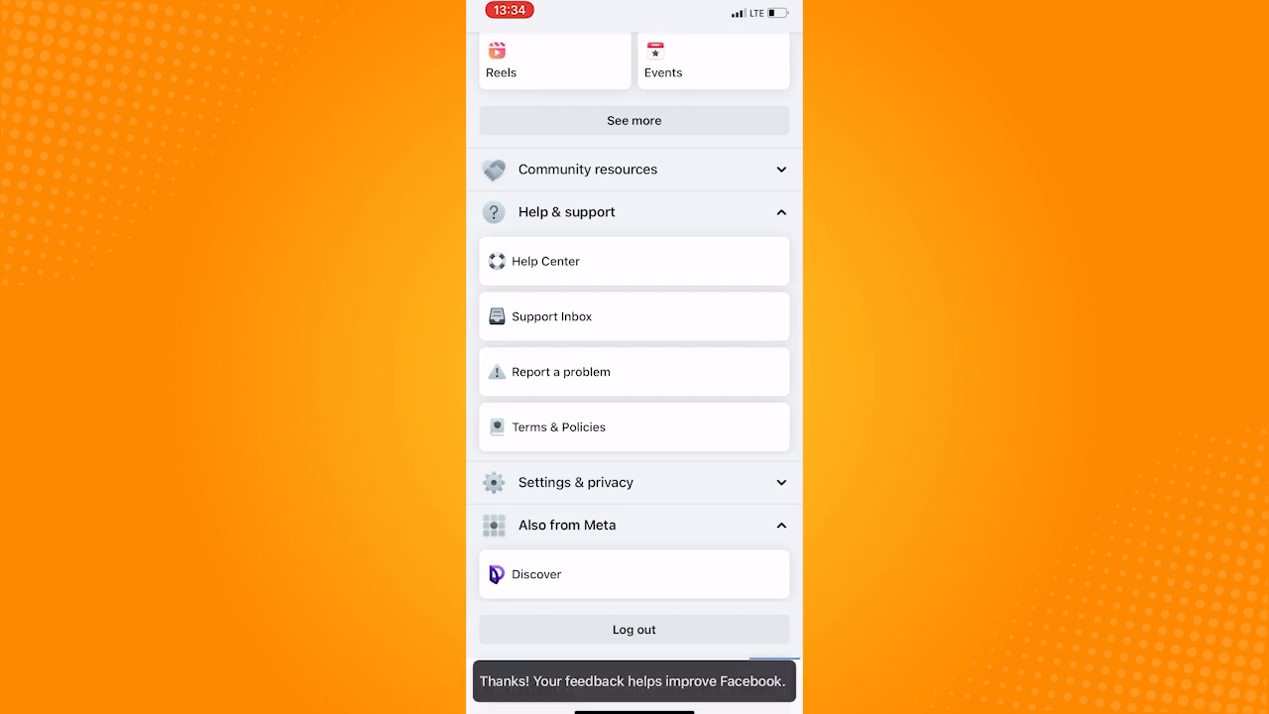